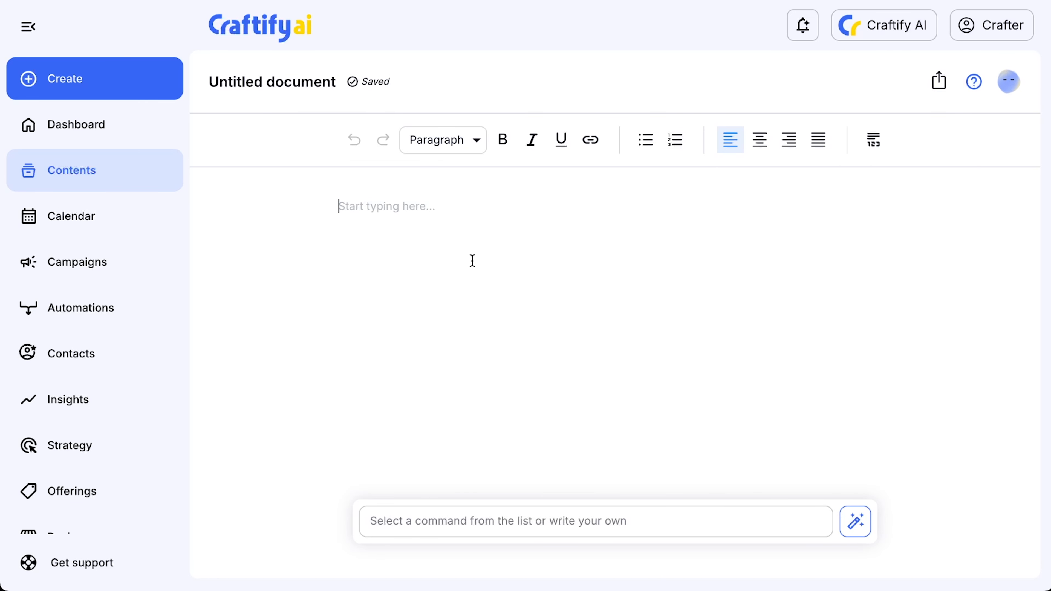
Fill the blank document with the vCard article text beginning "For small business owners, that gap matters."
click(476, 142)
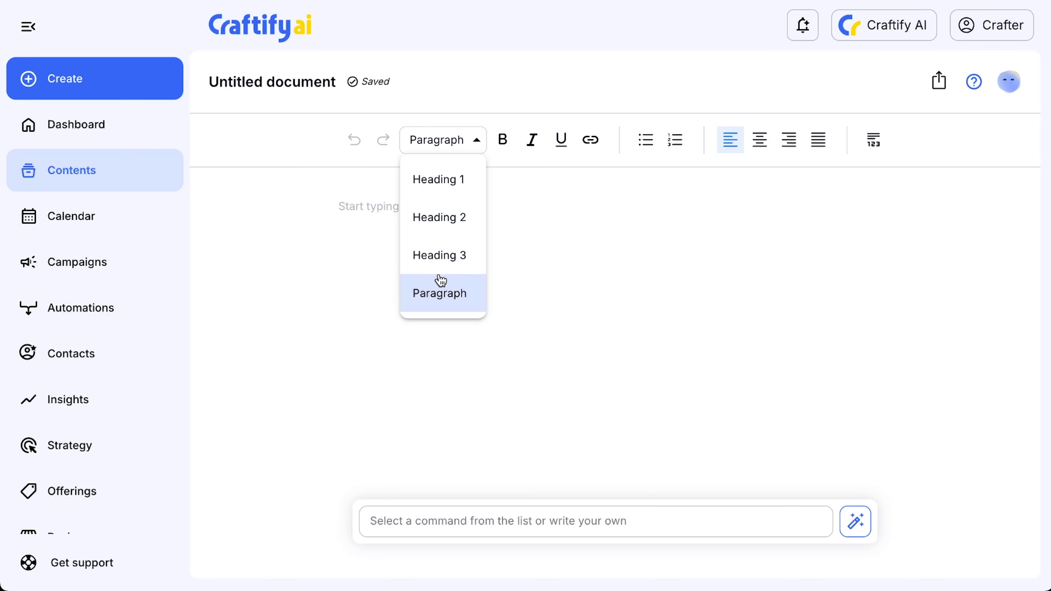
click(538, 193)
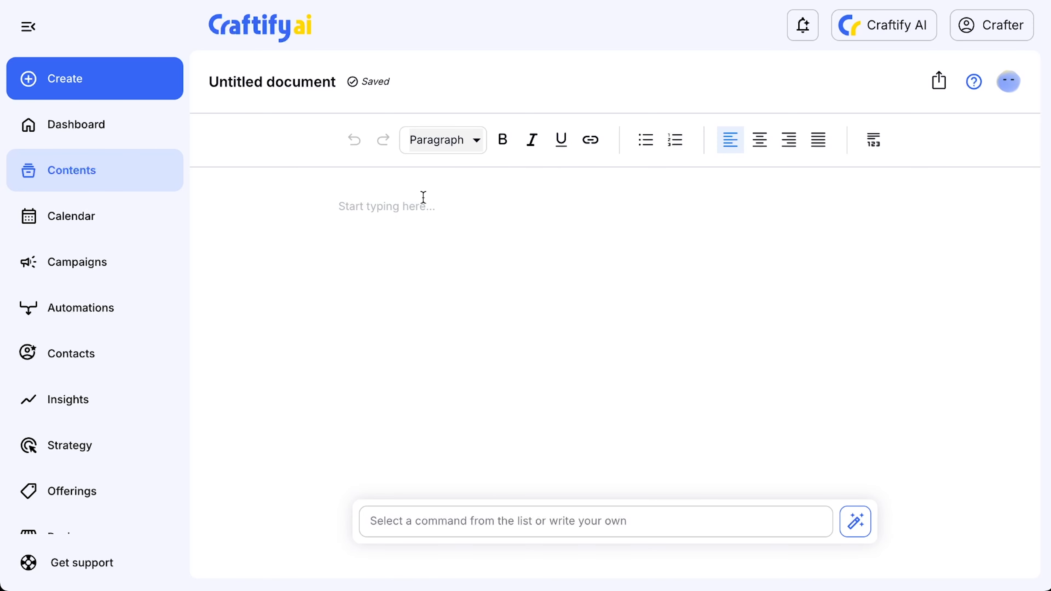
click(429, 216)
text(For small business owners, that gap matters. You do the hard part, meeting someone, having a good conversation, getting them interested. Then your contact details live on a tiny piece of paper that can be lost, bent, stained, or never typed into a phone. It is a clumsy handoff in a world where most people already live through their contacts app, email, maps, messaging, and online booking links. That is where the vCard comes in. A vCard is one of those simple tools that sounds technical and turns out to be very practical. Think of it as a digital business card that can be saved directly into someone’s phone or contact list. No retyping. No guessing whether your email had a dash or an underscore. No "I know I met them, but I can’t find the card." For small businesses, that change is bigger than it looks.)
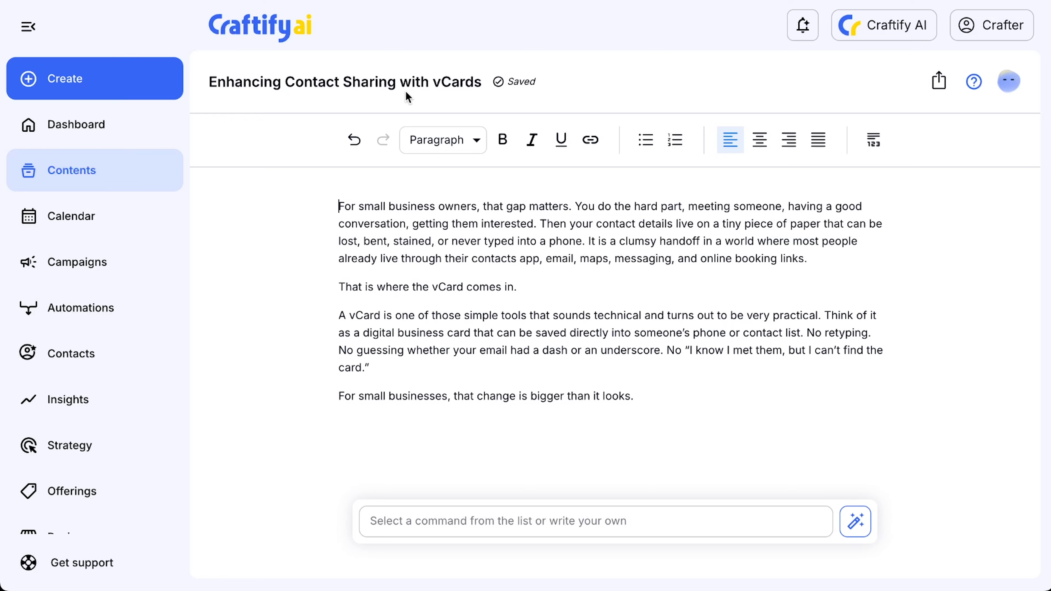
click(391, 79)
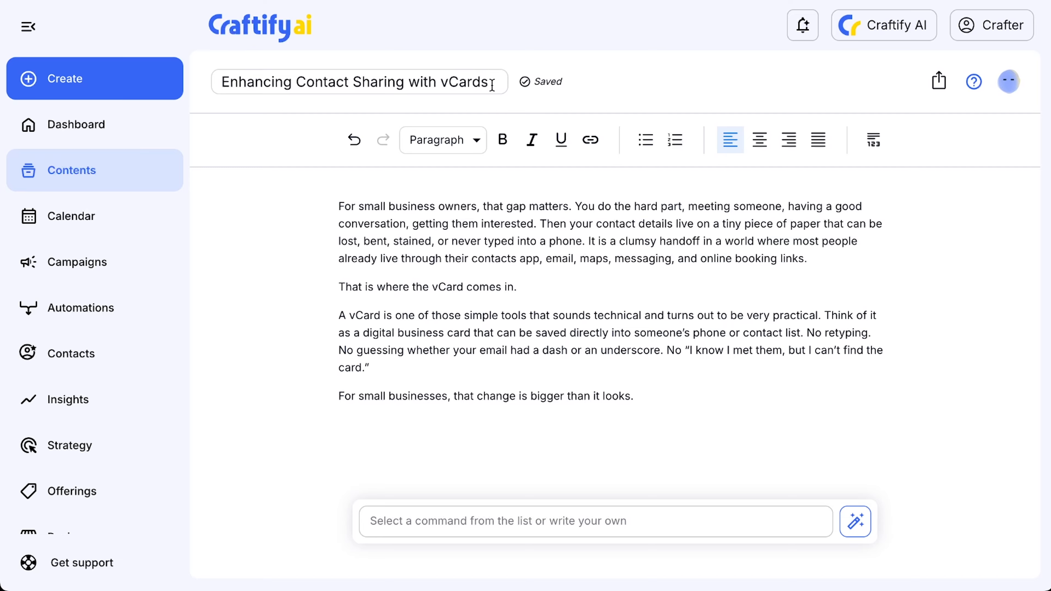
shift+click(232, 77)
click(244, 148)
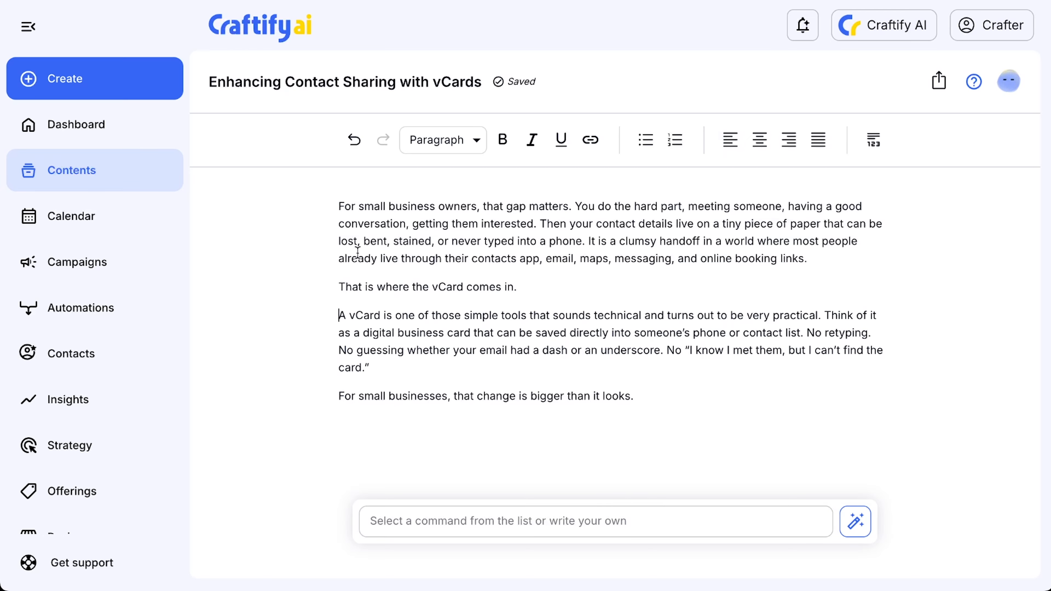
Select the whole text and examine the AI commands for adding images, writing, transforming, improving and summarizing it
drag(340, 205, 640, 400)
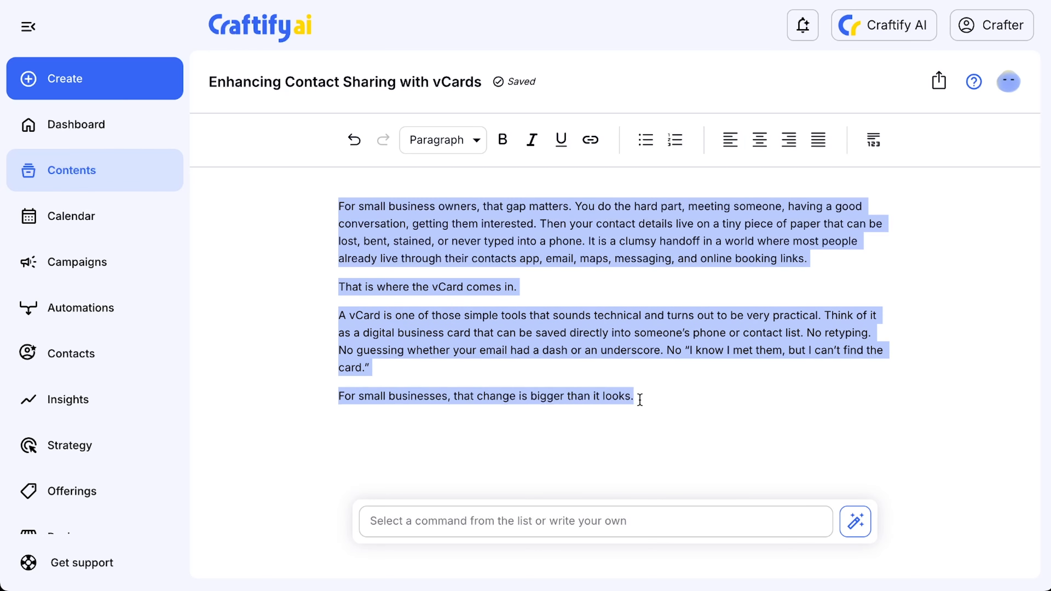
click(603, 521)
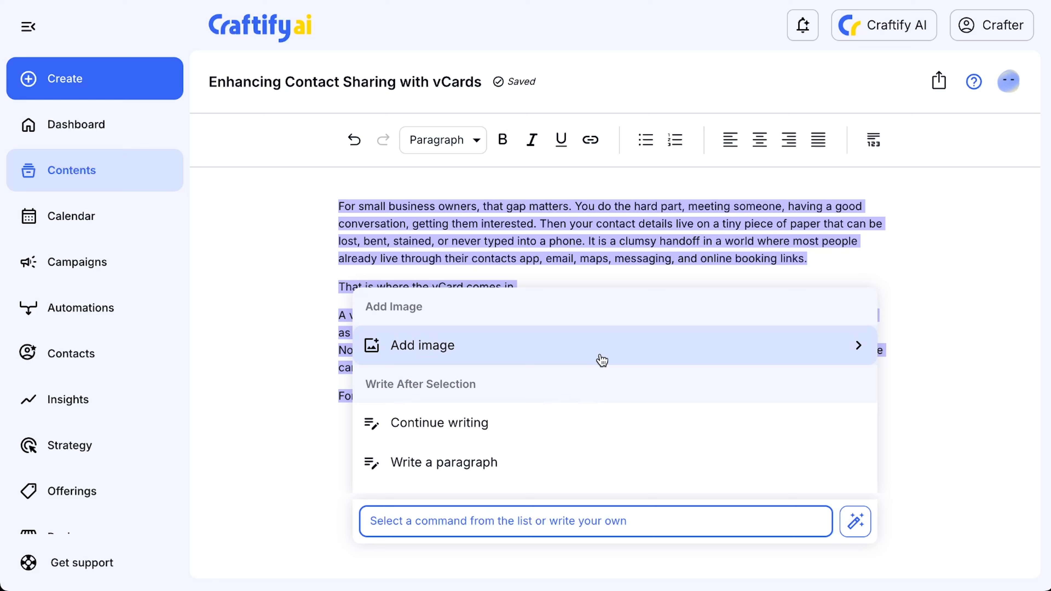
scroll(474, 440, down, 1)
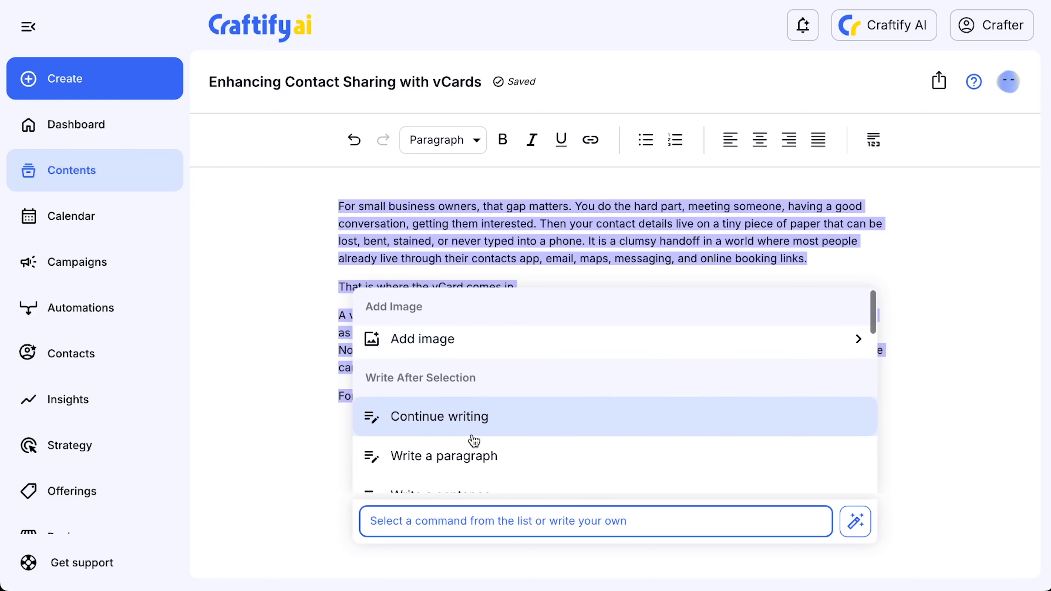
scroll(474, 440, down, 5)
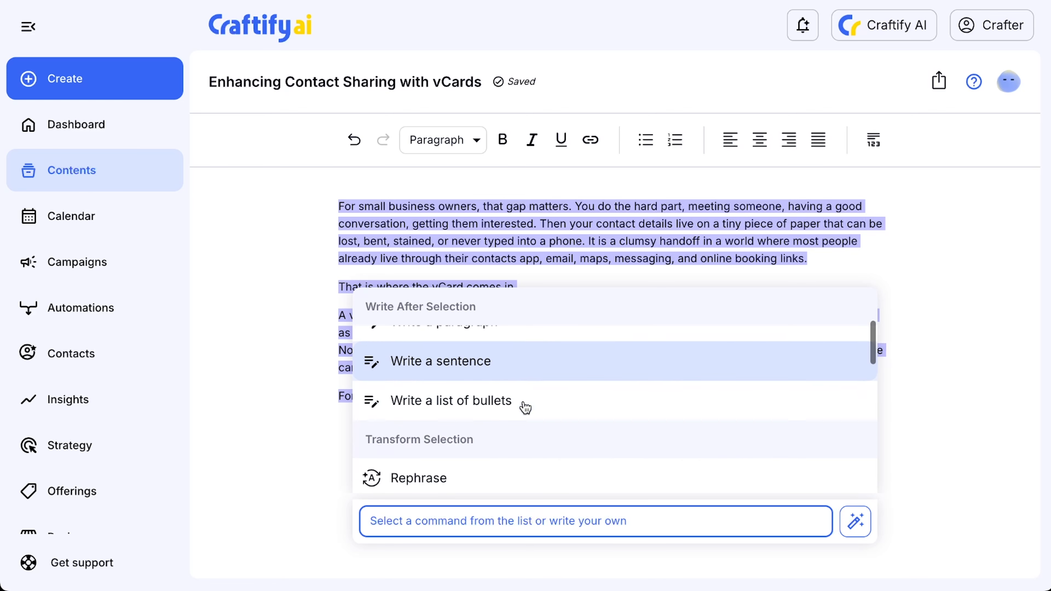
scroll(542, 407, down, 3)
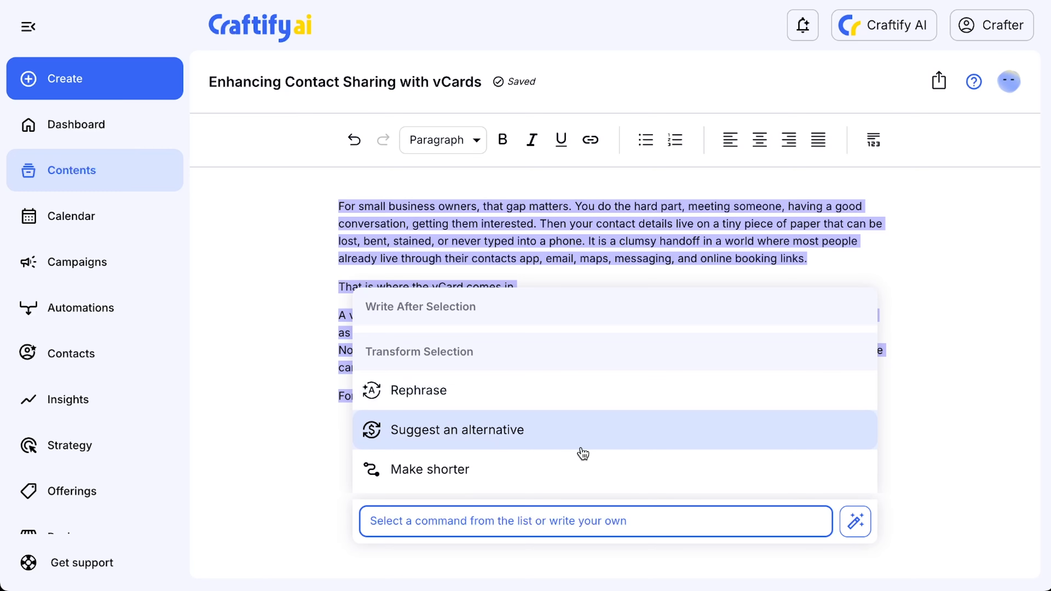
scroll(581, 453, down, 2)
scroll(567, 482, down, 1)
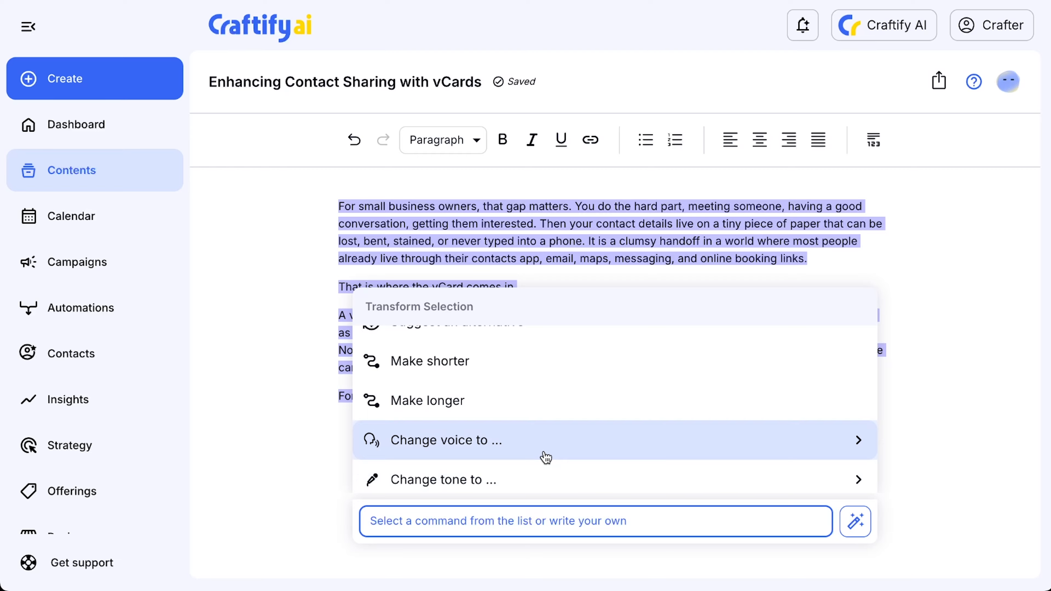
scroll(546, 457, down, 1)
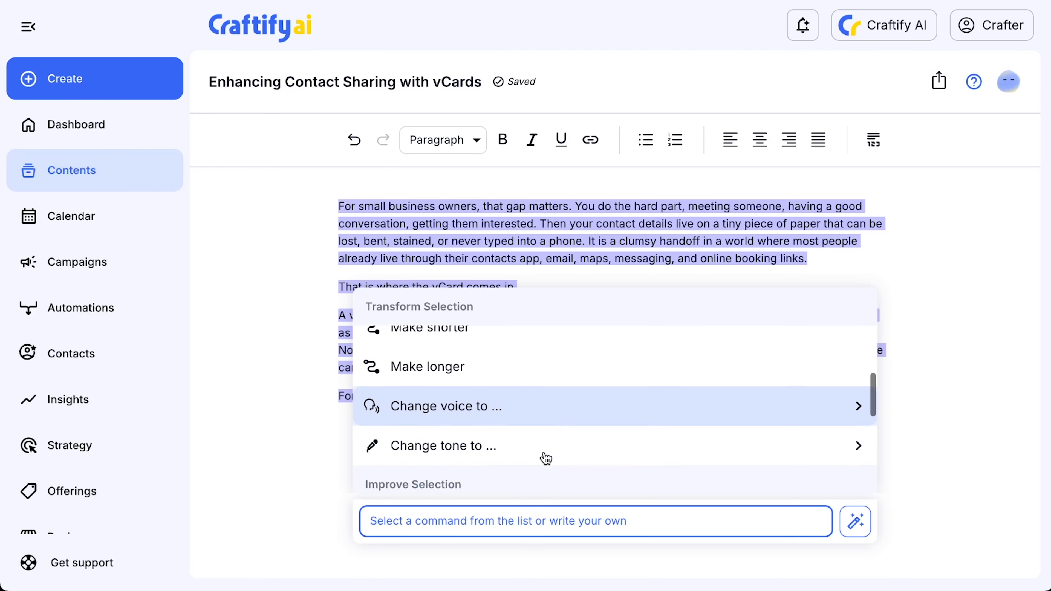
scroll(686, 437, down, 2)
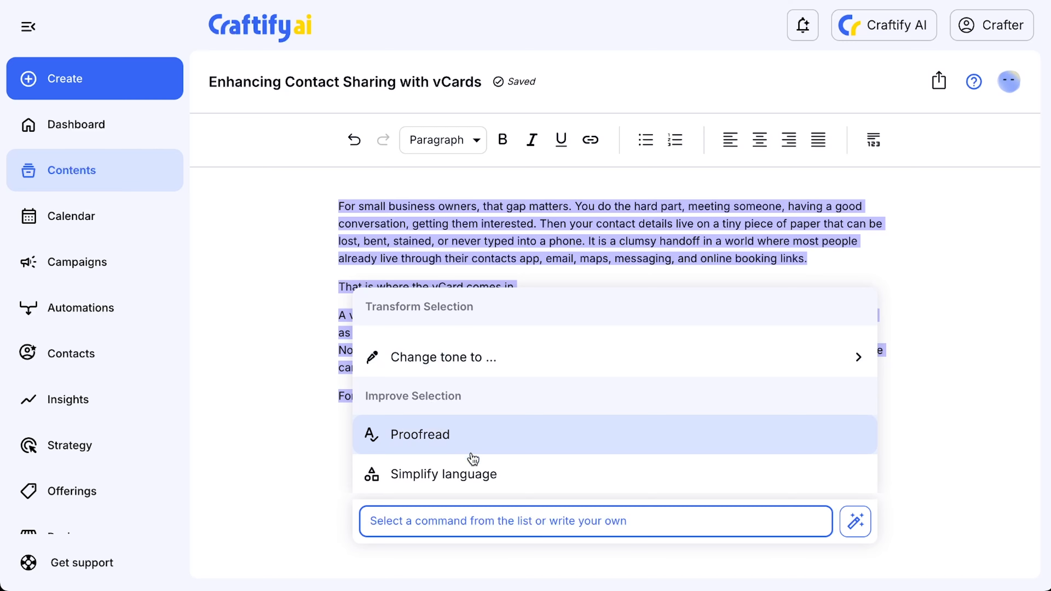
scroll(614, 457, down, 2)
scroll(584, 439, down, 2)
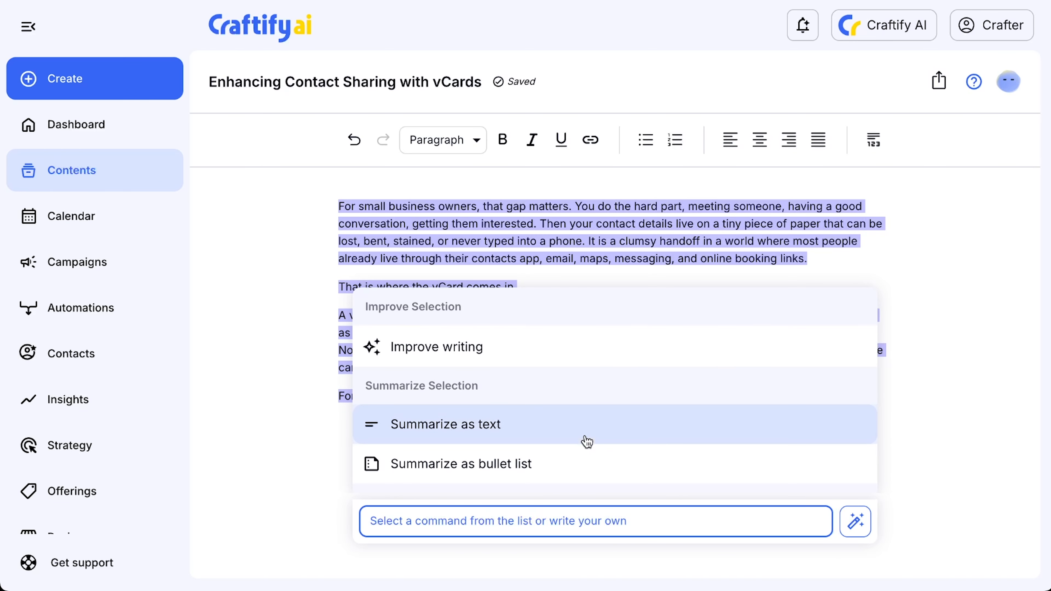
scroll(586, 441, down, 3)
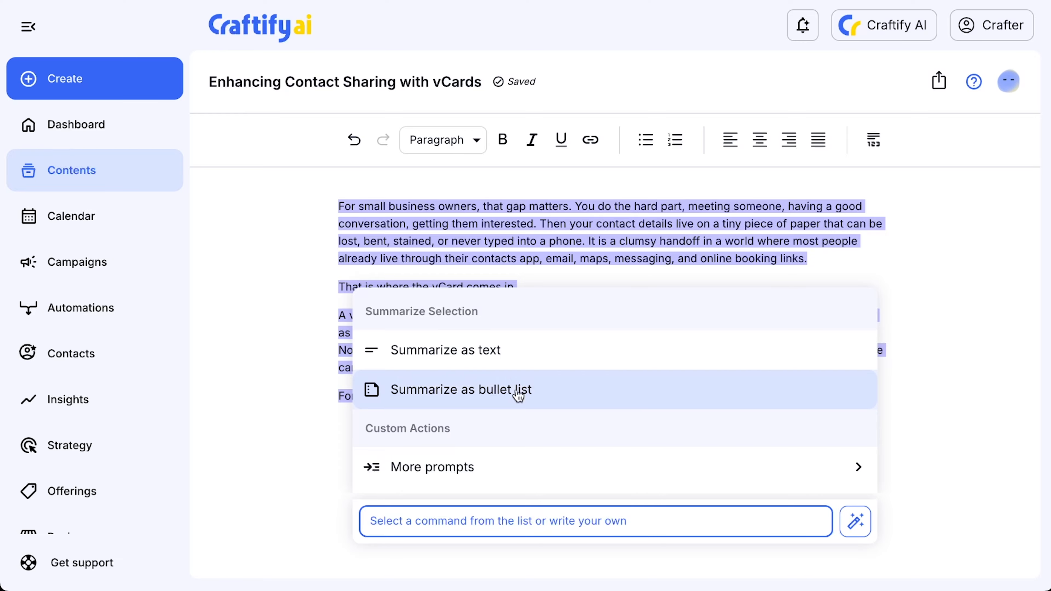
scroll(518, 395, up, 5)
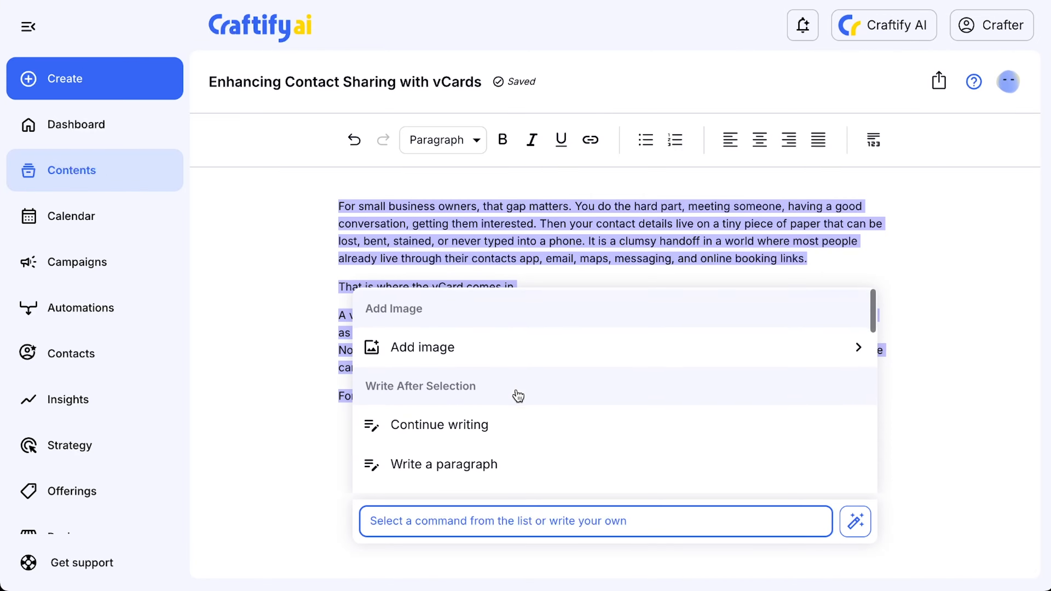
Generate a continuation of the selected text with Continue writing and add it after the existing text
click(490, 434)
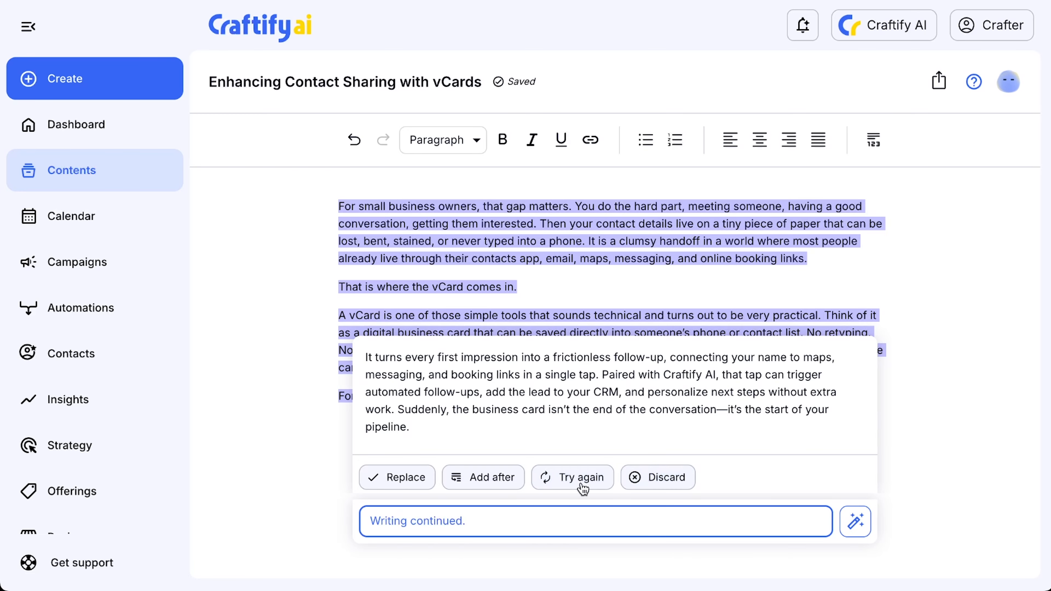
click(483, 485)
click(506, 448)
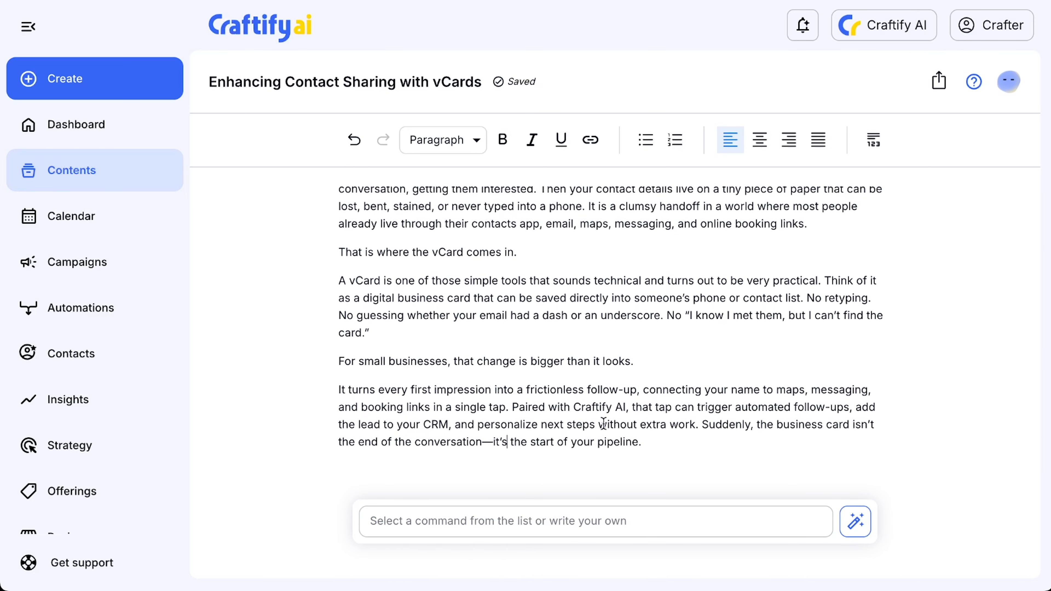
Select the entire text including the added paragraph and choose to add a newly crafted image
scroll(720, 429, up, 1)
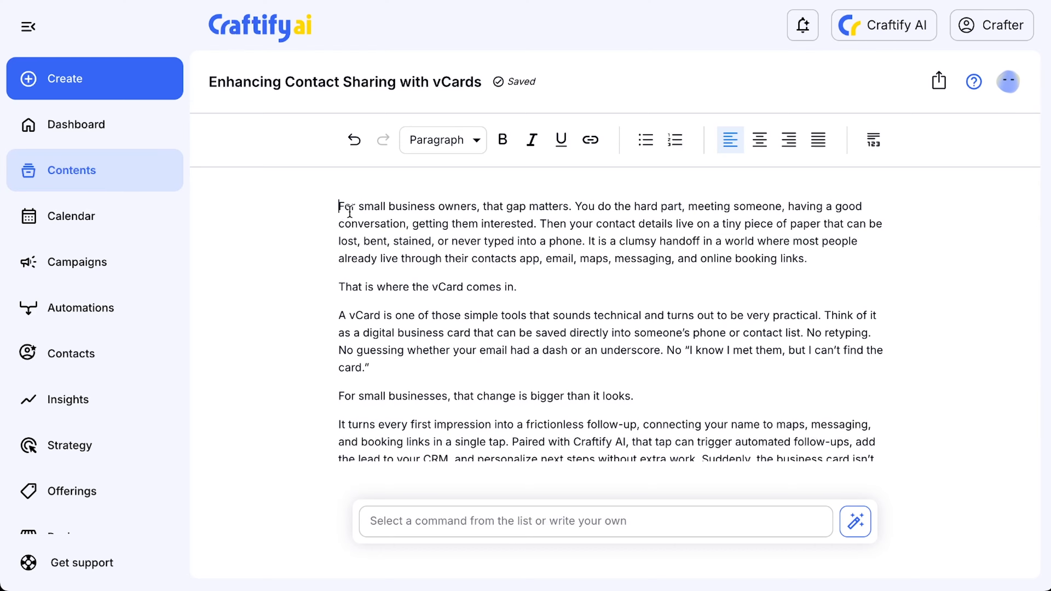
drag(350, 211, 668, 456)
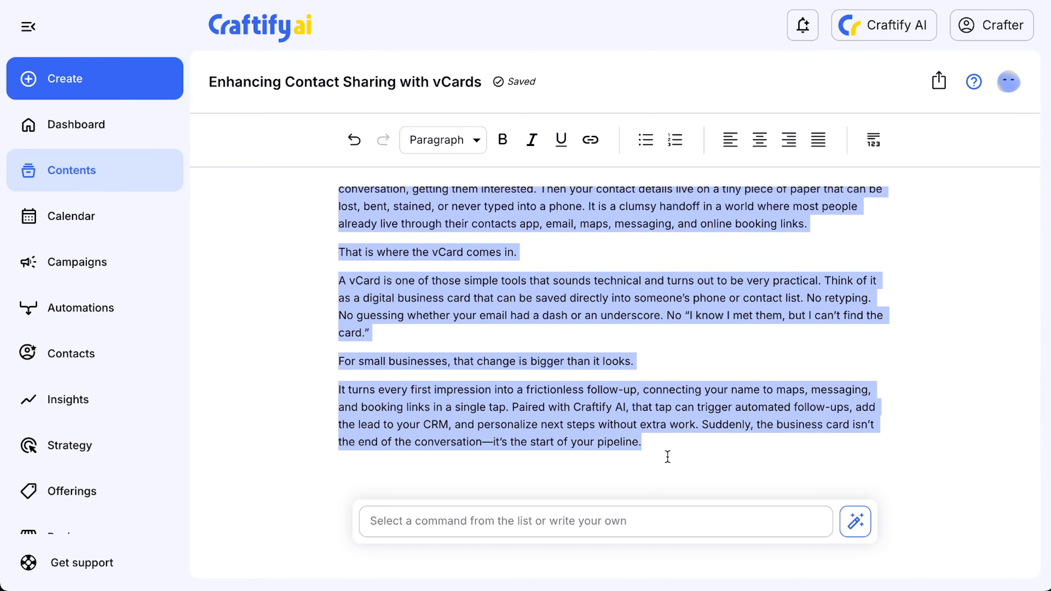
click(724, 510)
scroll(575, 376, down, 3)
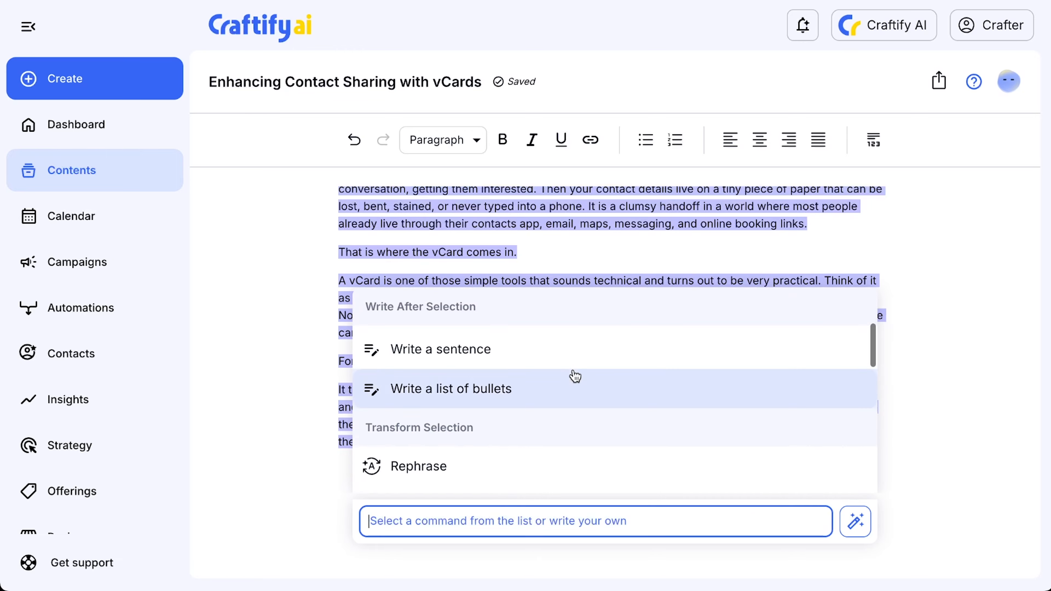
scroll(575, 376, down, 8)
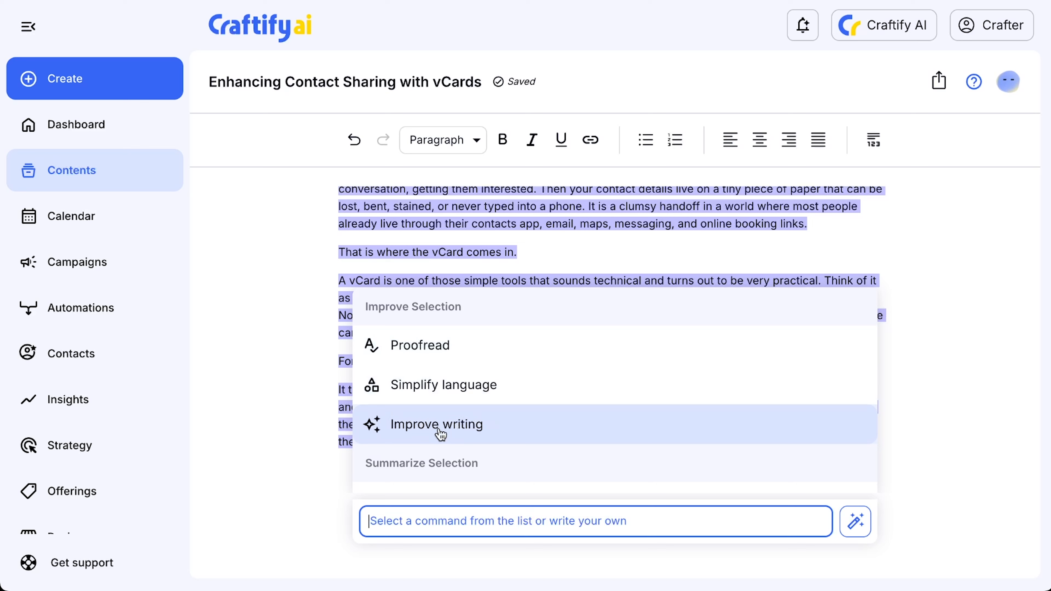
scroll(658, 430, up, 8)
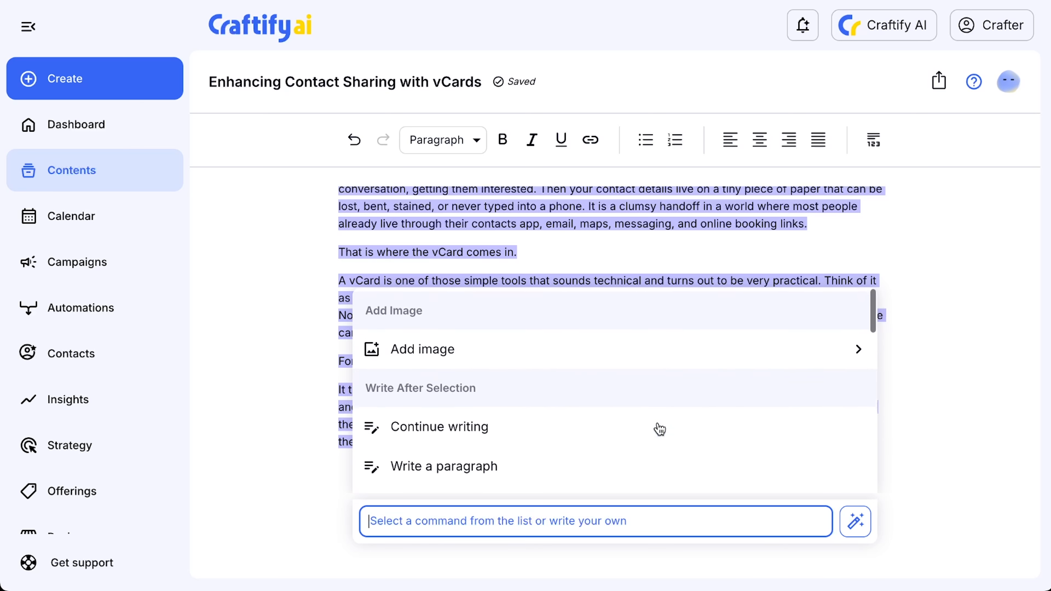
click(460, 356)
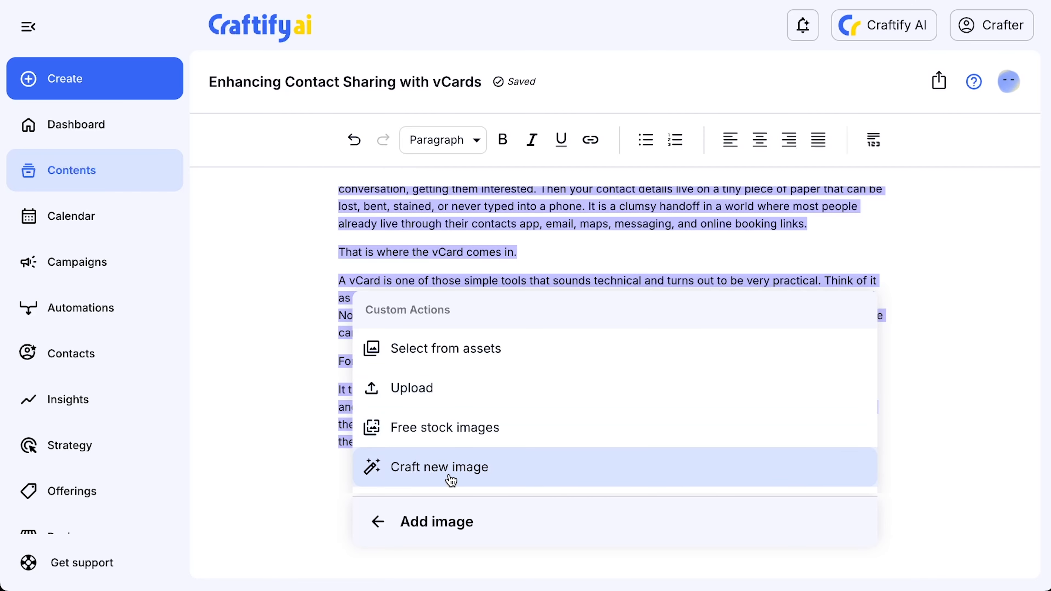
click(492, 471)
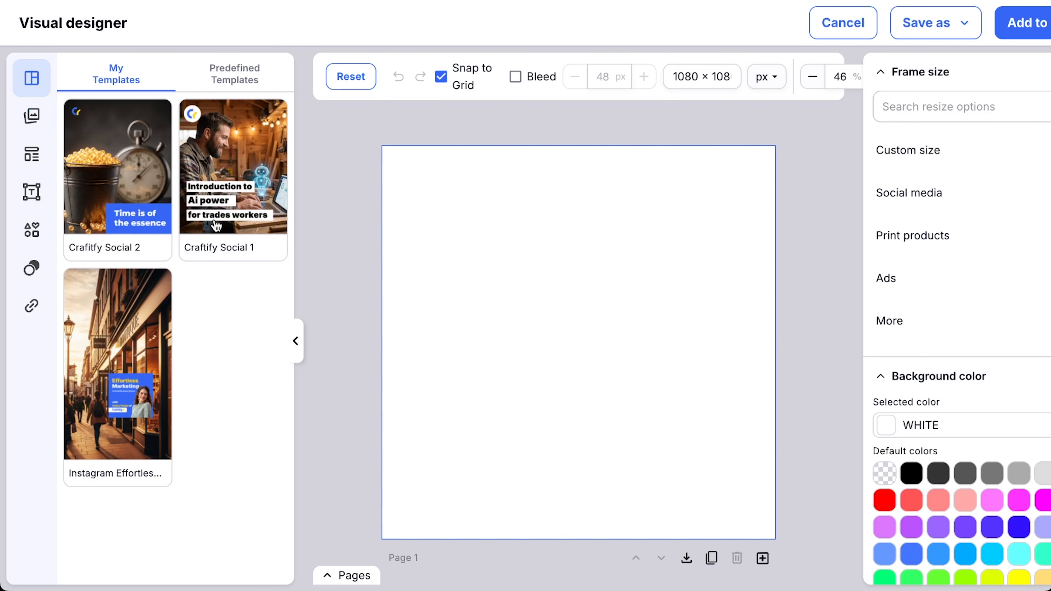
Look at the image assets and open the description field for crafting an image
click(33, 116)
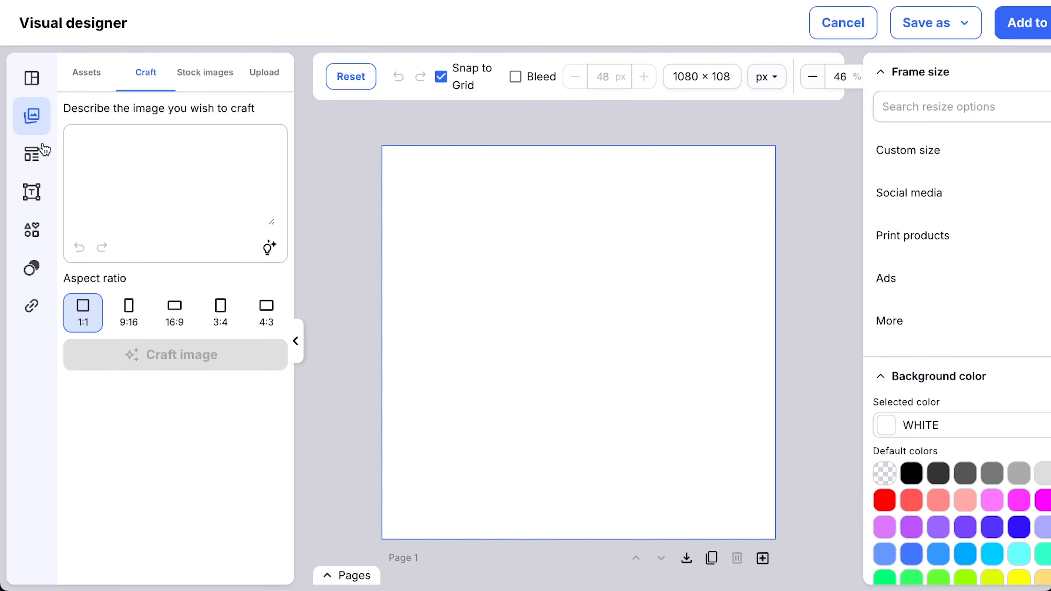
click(88, 73)
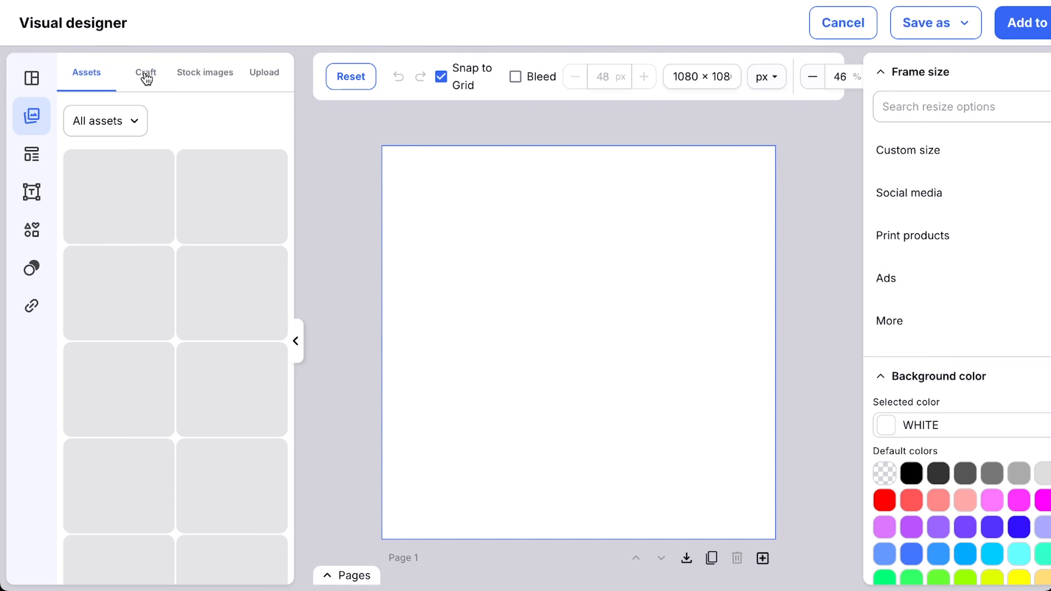
click(145, 73)
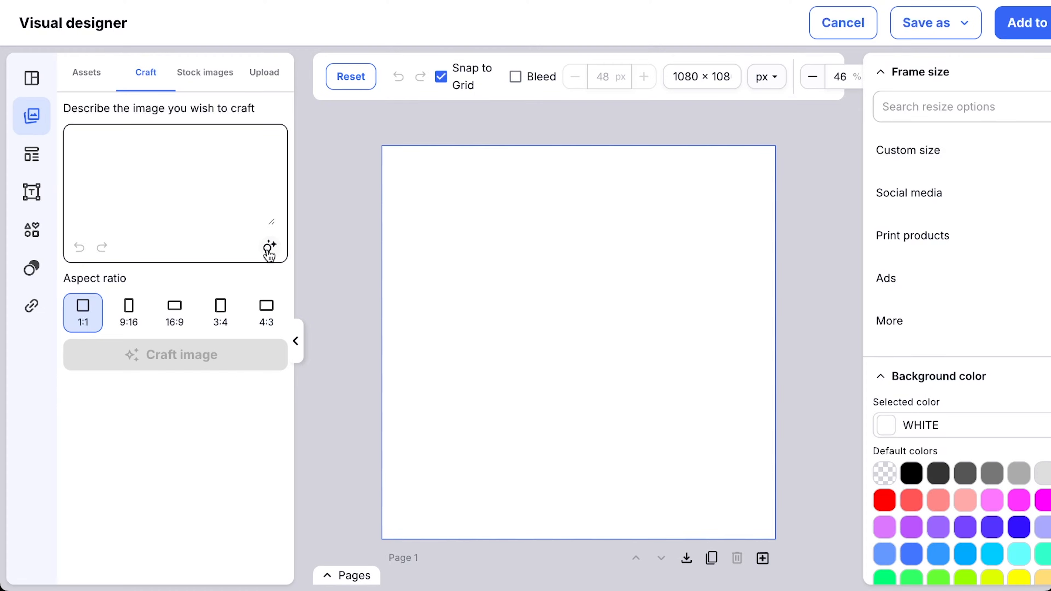
click(90, 159)
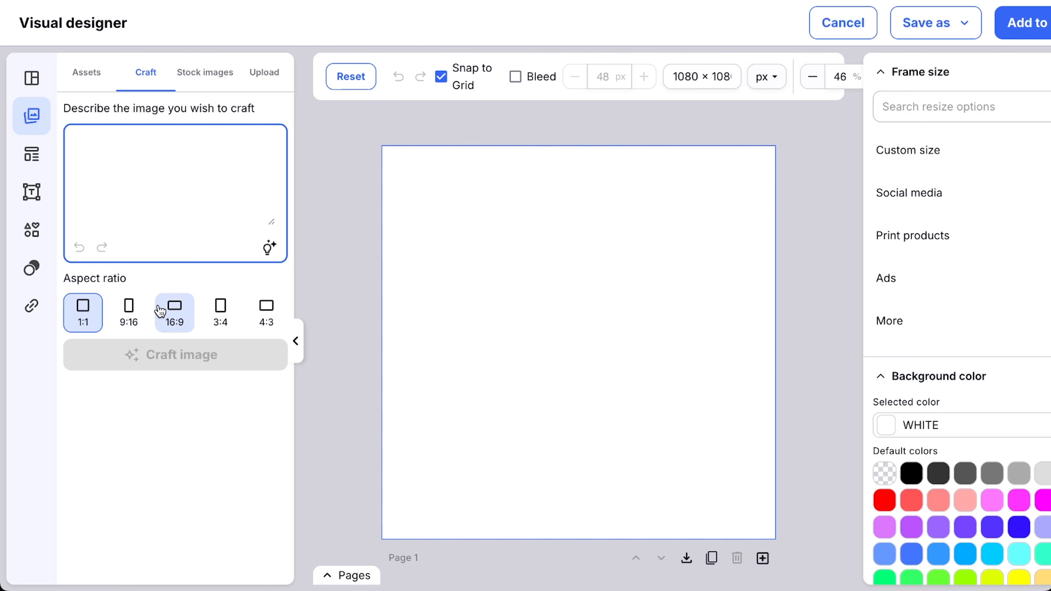
Try the 9:16, 16:9 and 3:4 aspect ratios and set the image to craft to 4:3
click(121, 319)
click(177, 319)
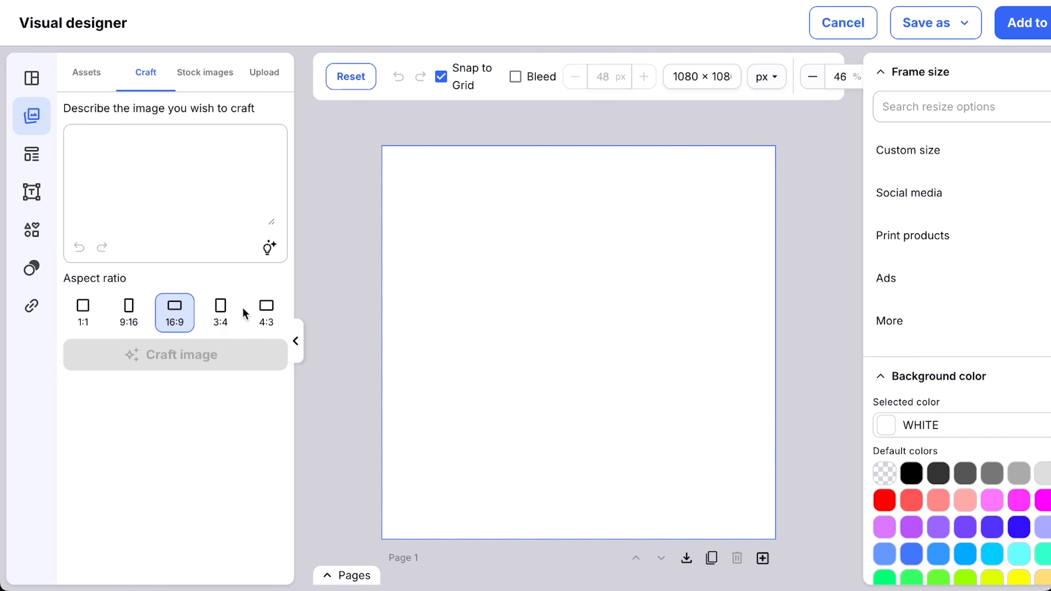
click(233, 314)
click(265, 318)
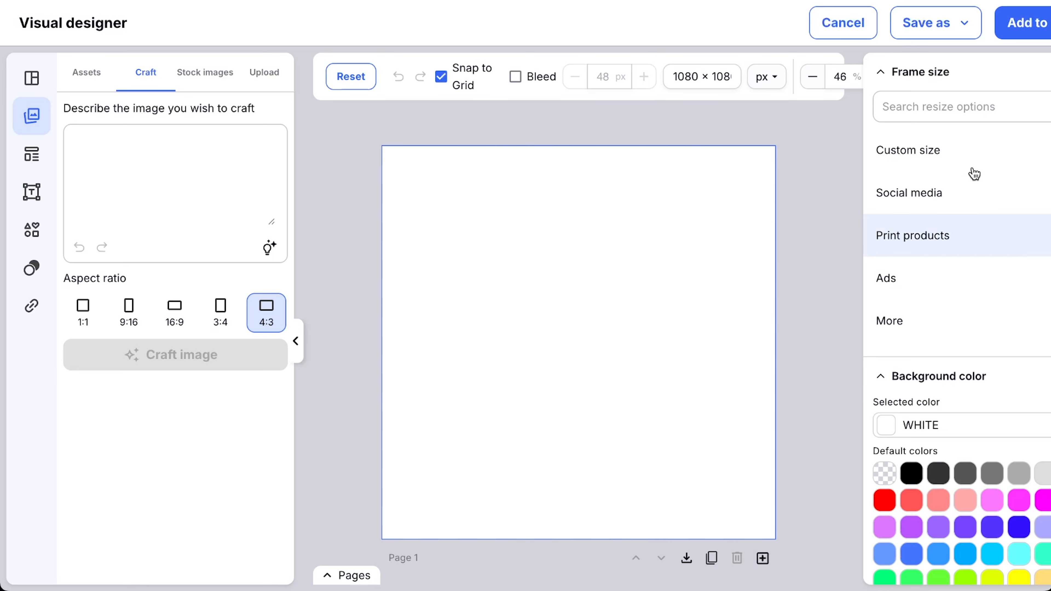
Examine the frame size presets for social media, ads and the additional formats
click(923, 206)
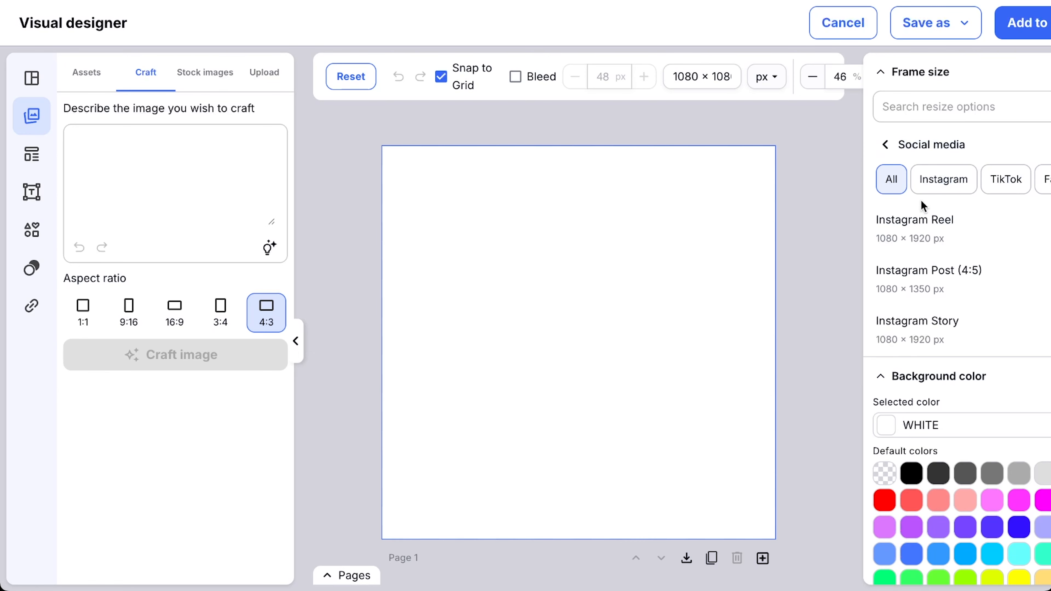
click(886, 145)
click(900, 279)
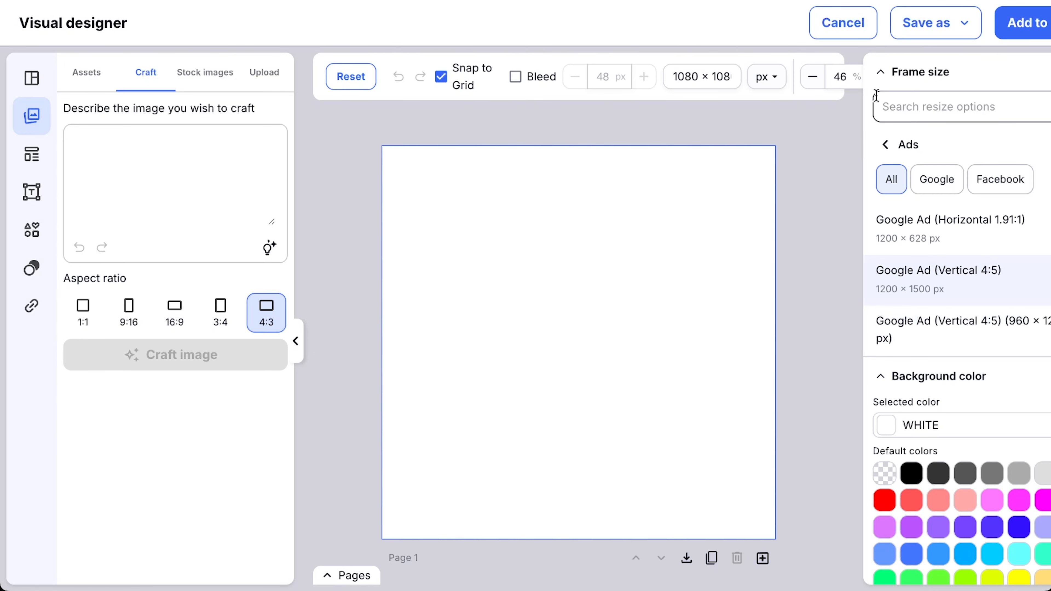
click(886, 144)
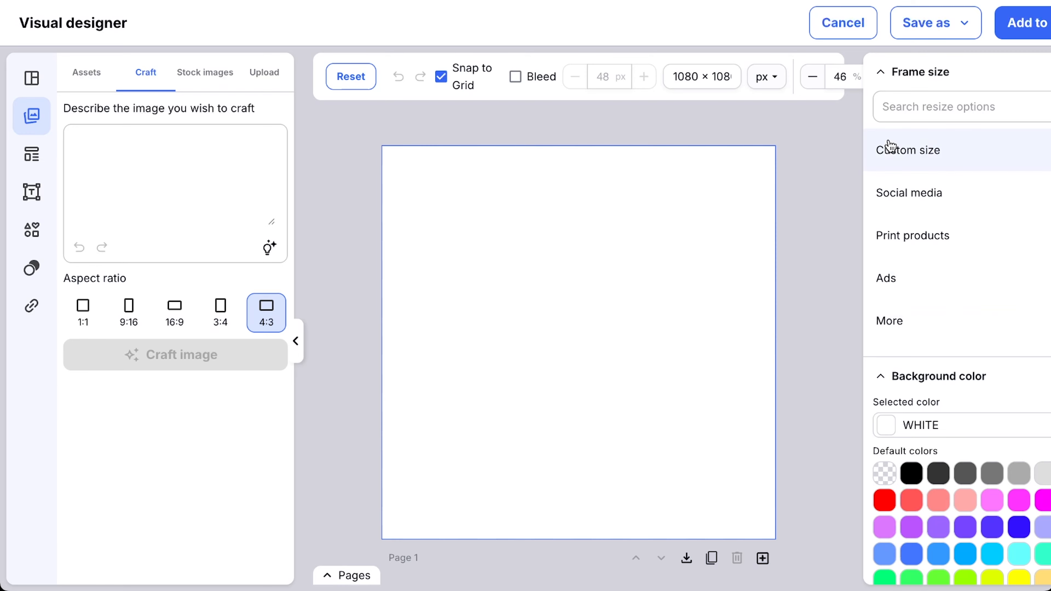
click(910, 327)
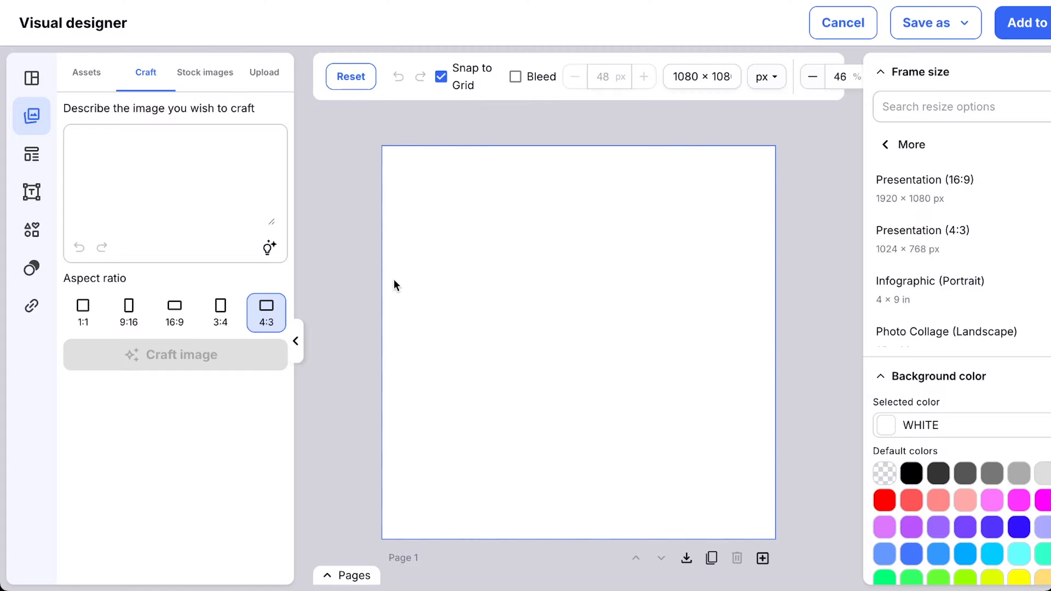
Leave the visual designer without adding an image and return to the beginning of the vCard article
click(829, 24)
click(521, 422)
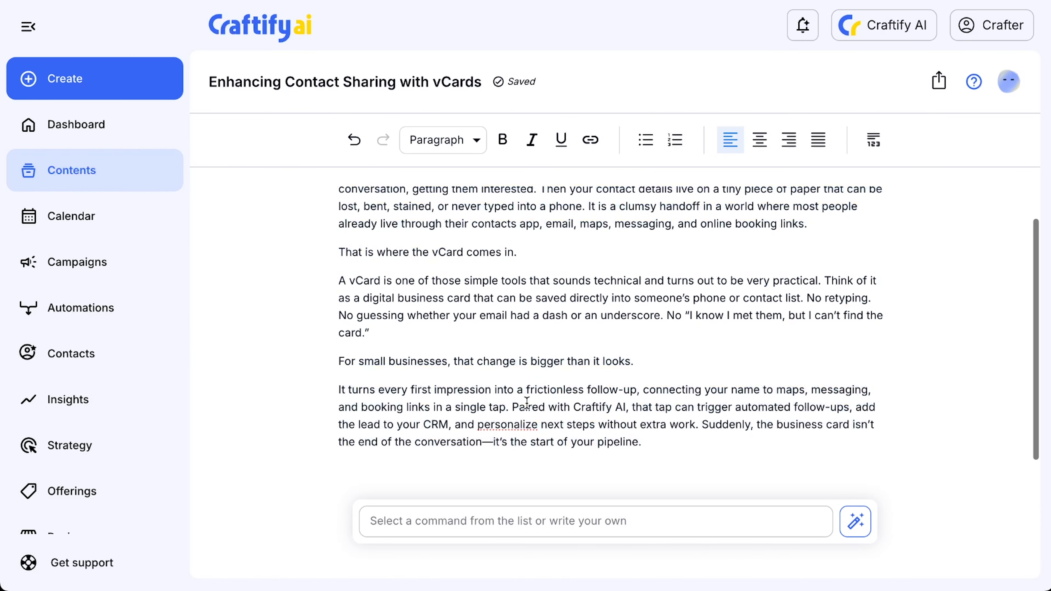
scroll(523, 414, up, 1)
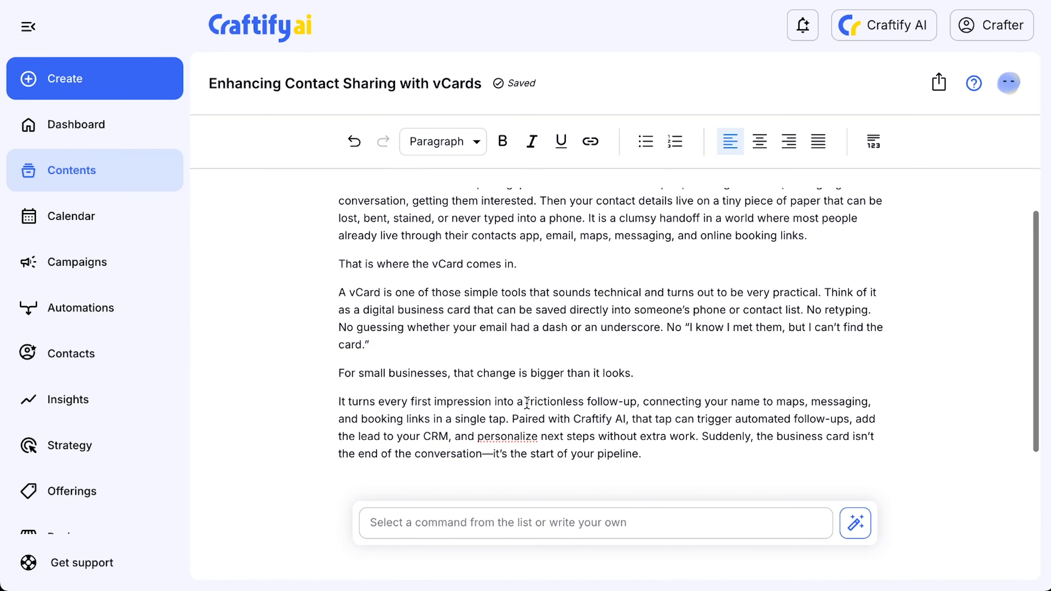
scroll(509, 352, up, 2)
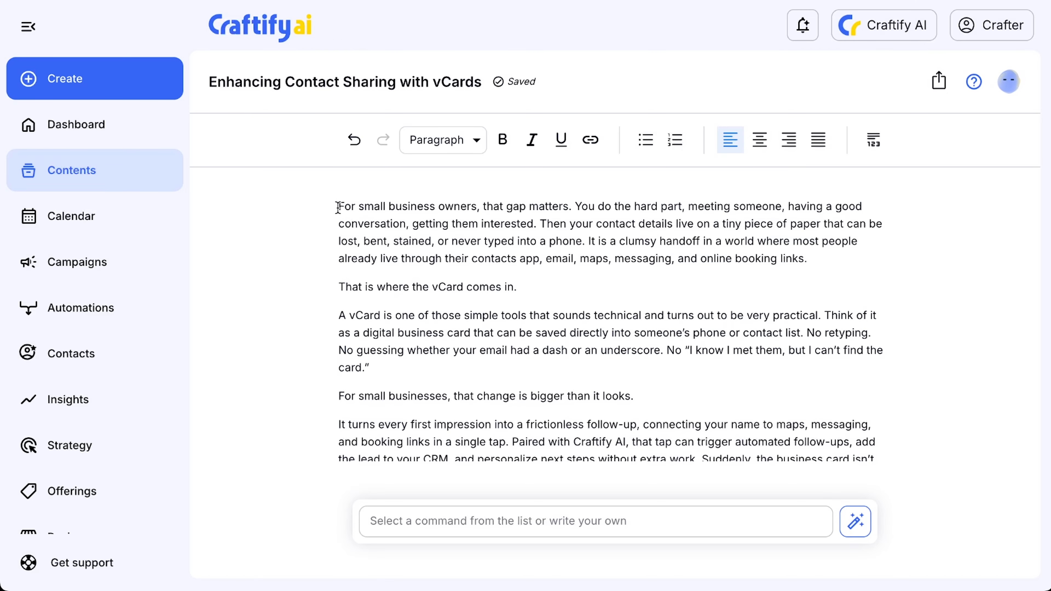
Try center, right and justified alignment on the whole article text and set it back to left alignment
drag(338, 207, 735, 482)
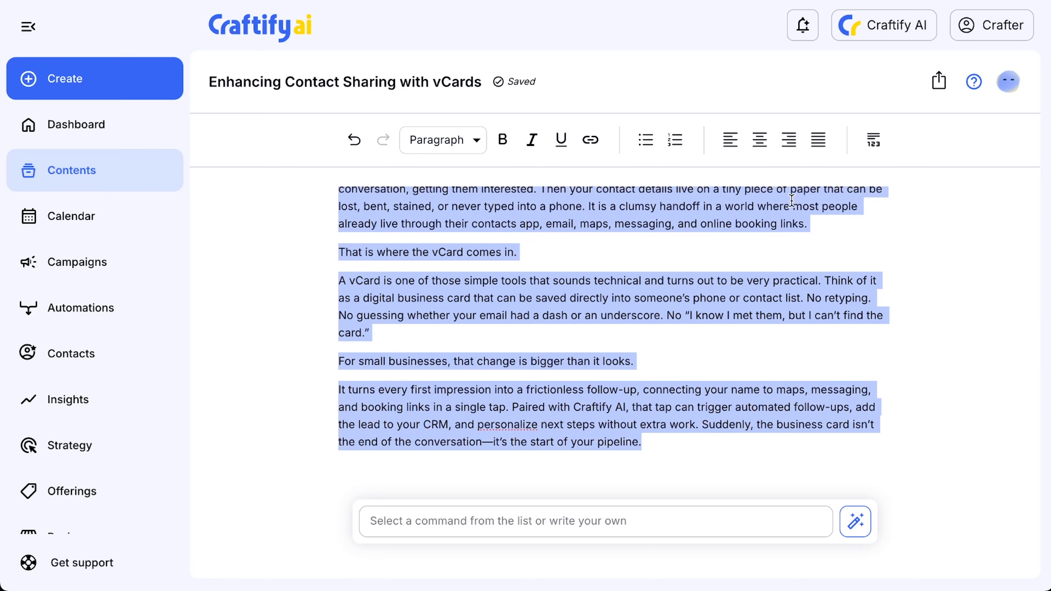
click(759, 140)
click(789, 140)
click(818, 140)
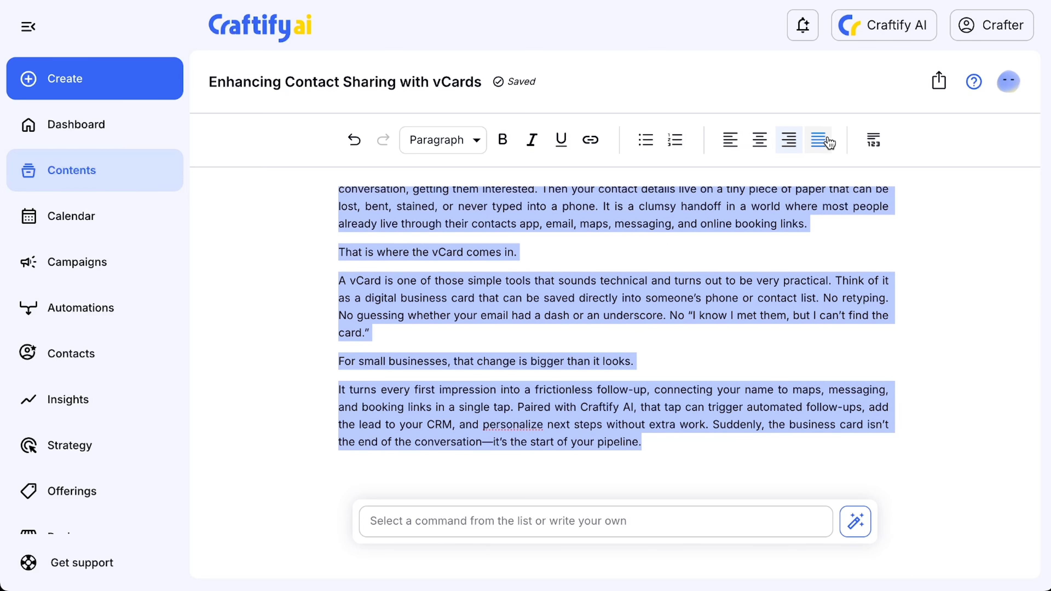
click(730, 140)
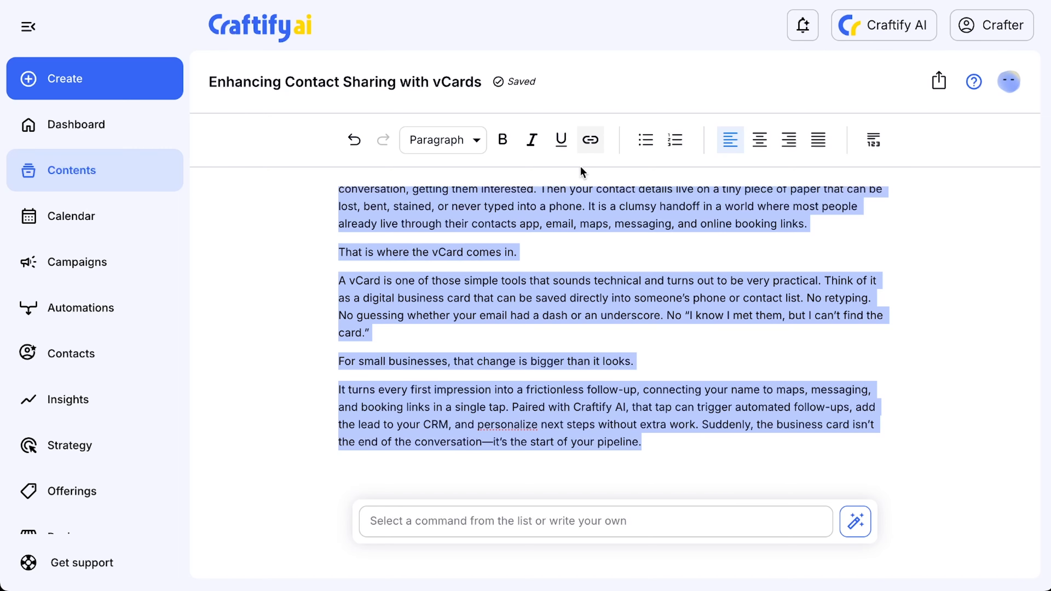
click(587, 207)
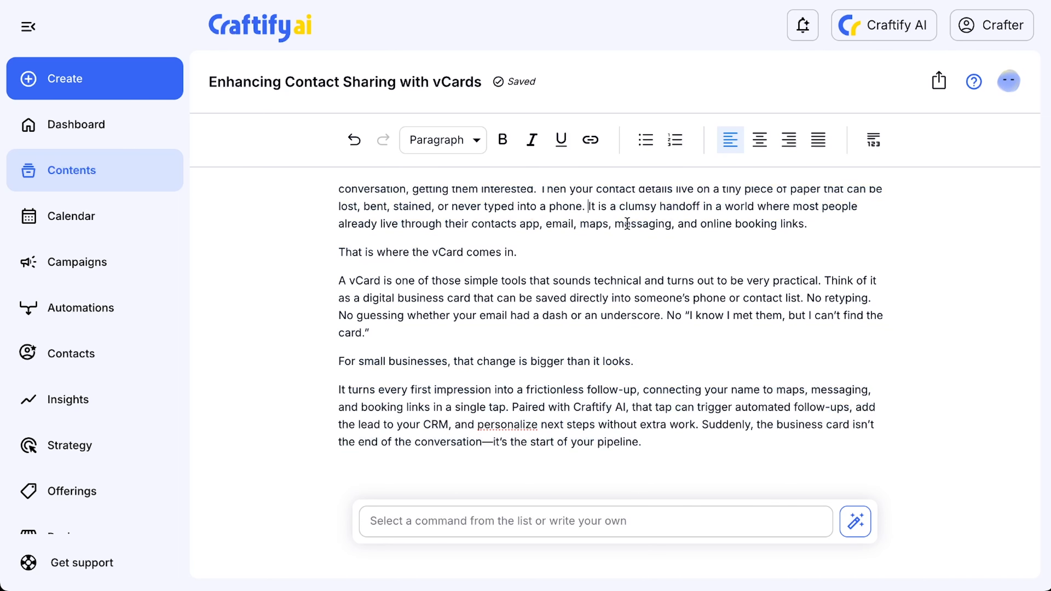
click(688, 249)
scroll(659, 354, up, 1)
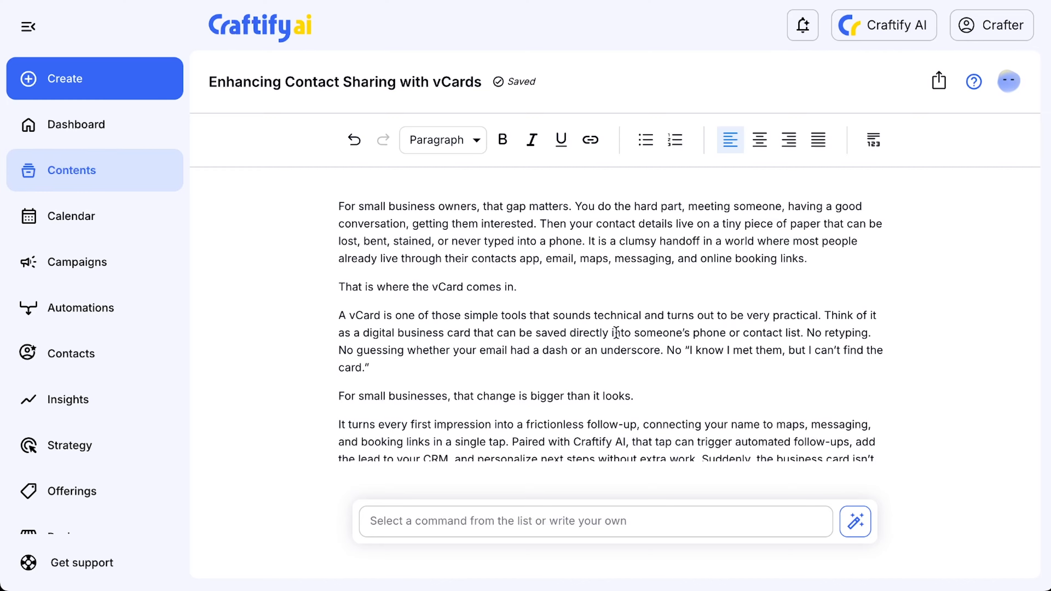
scroll(581, 286, down, 2)
scroll(582, 327, up, 2)
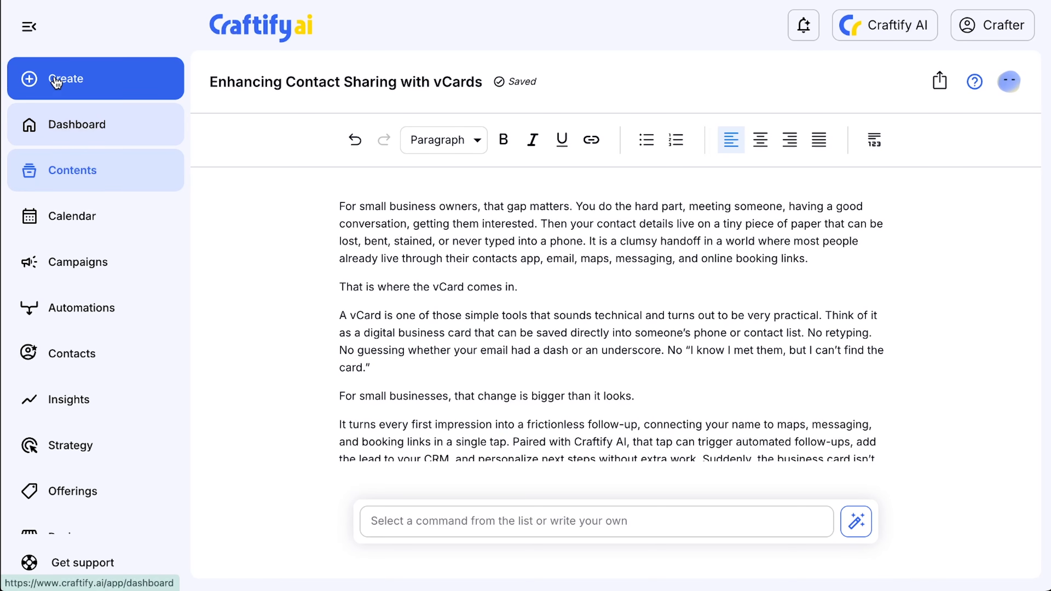
Open the overview of all crafts, filter it by the Smart Document craft type and browse the filtered documents
click(74, 176)
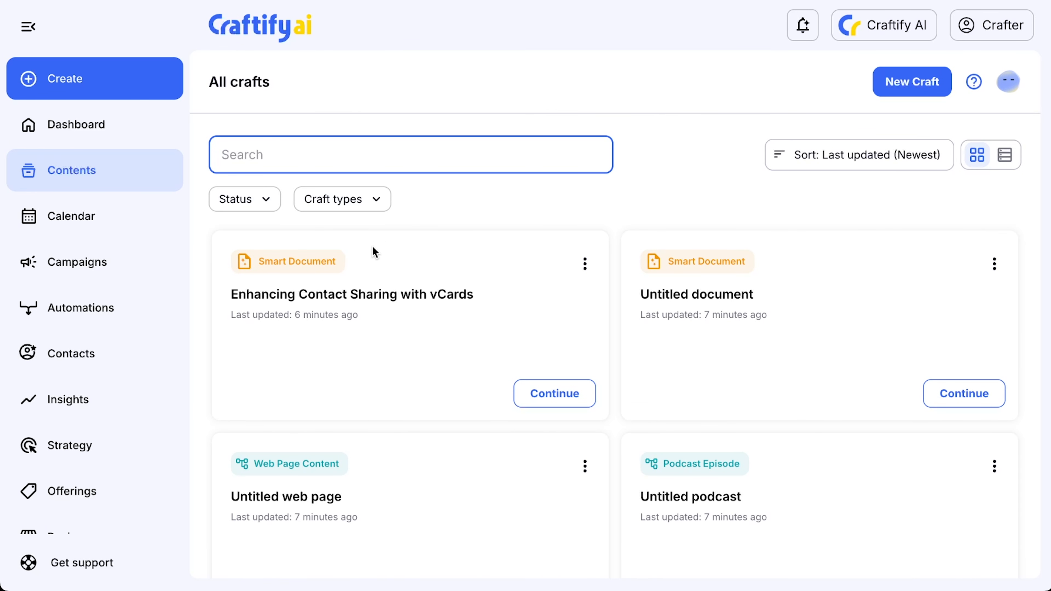
click(384, 208)
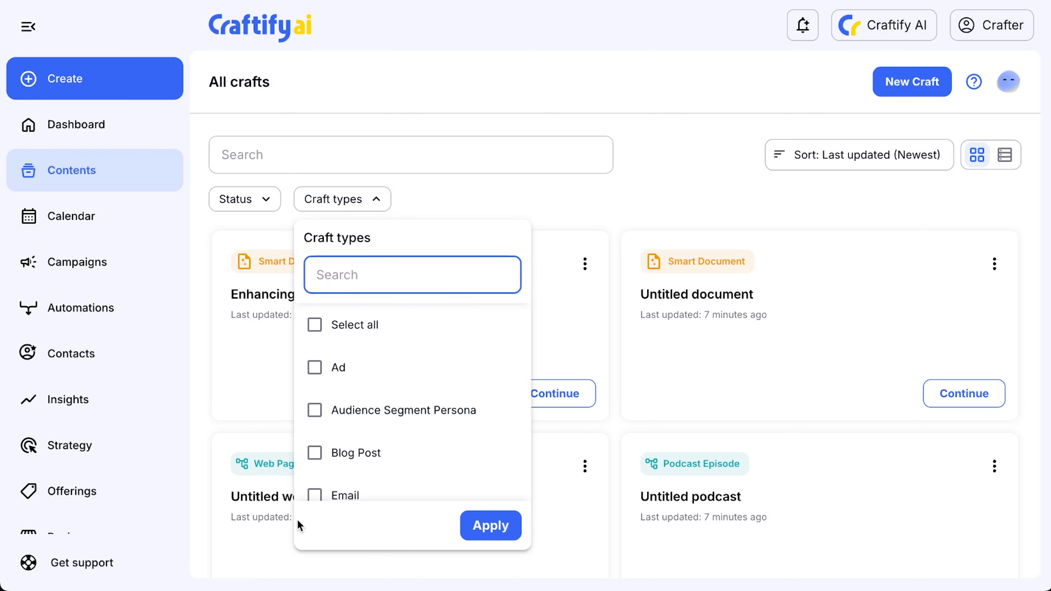
scroll(368, 445, down, 10)
scroll(371, 446, up, 2)
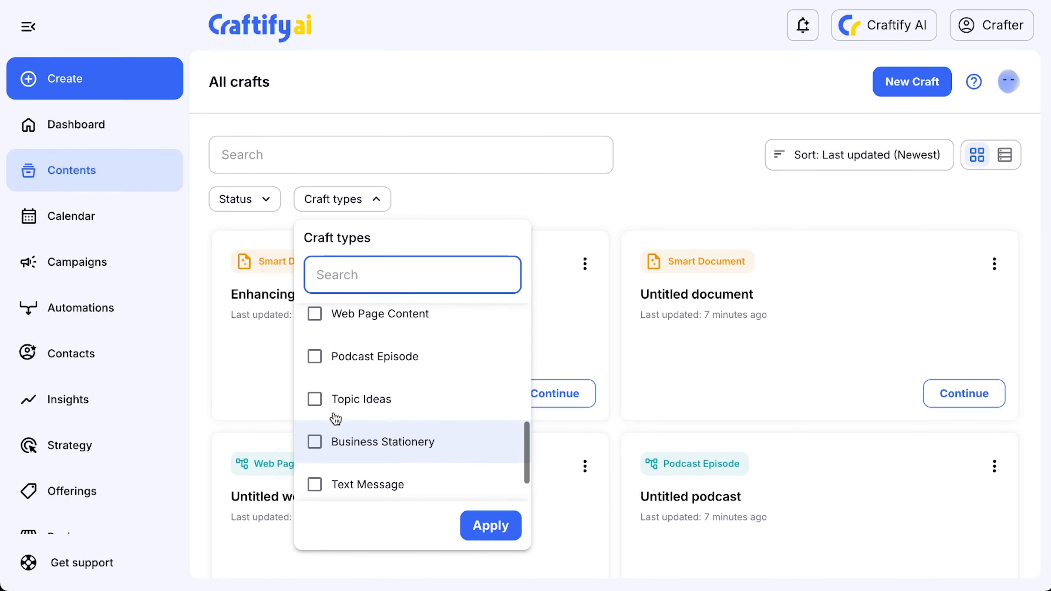
scroll(335, 419, up, 4)
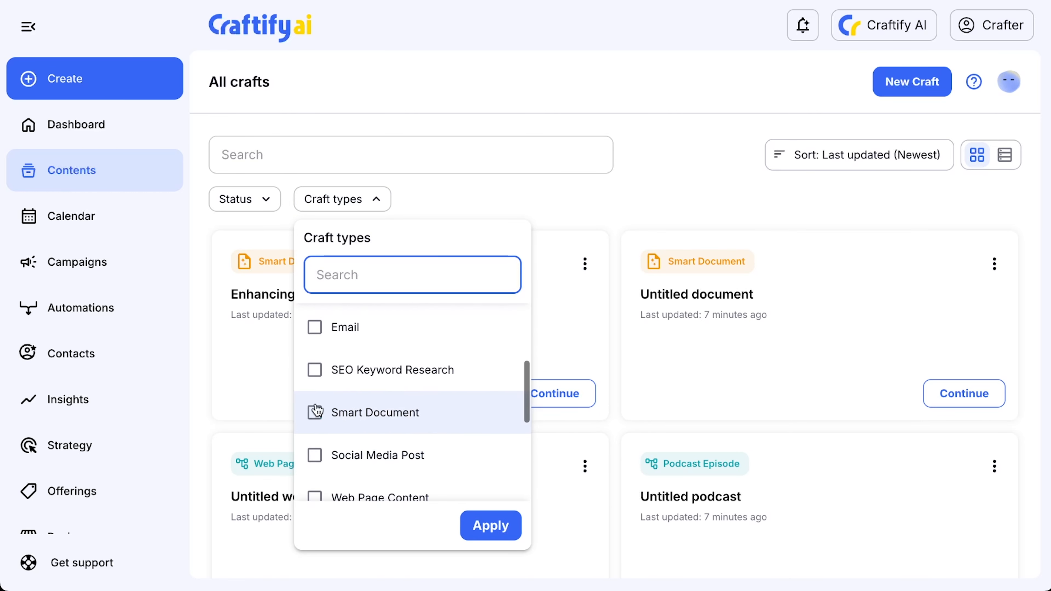
click(315, 411)
click(488, 531)
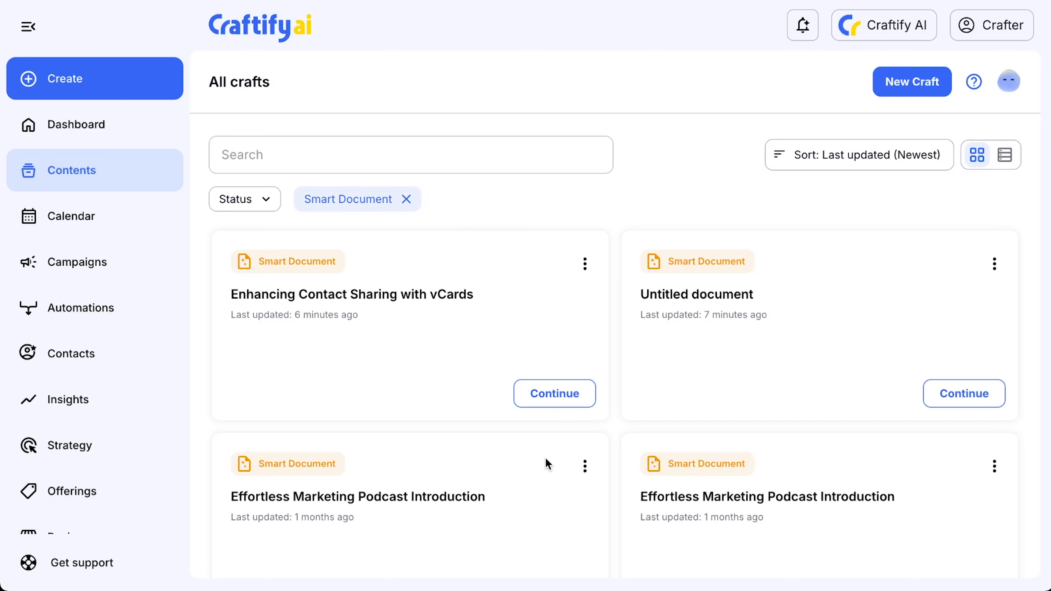
scroll(513, 311, down, 15)
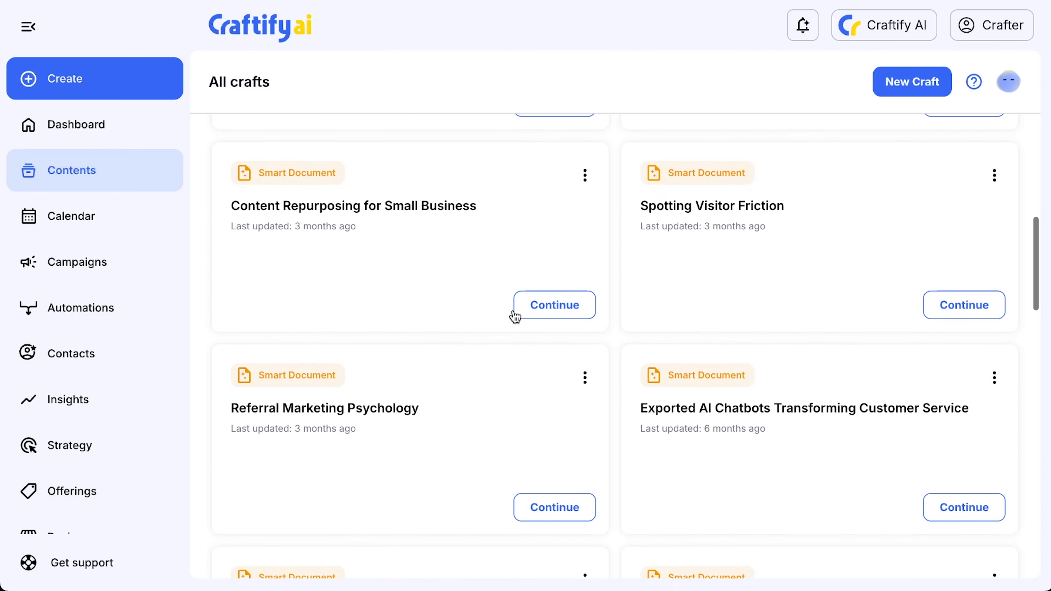
scroll(514, 314, up, 15)
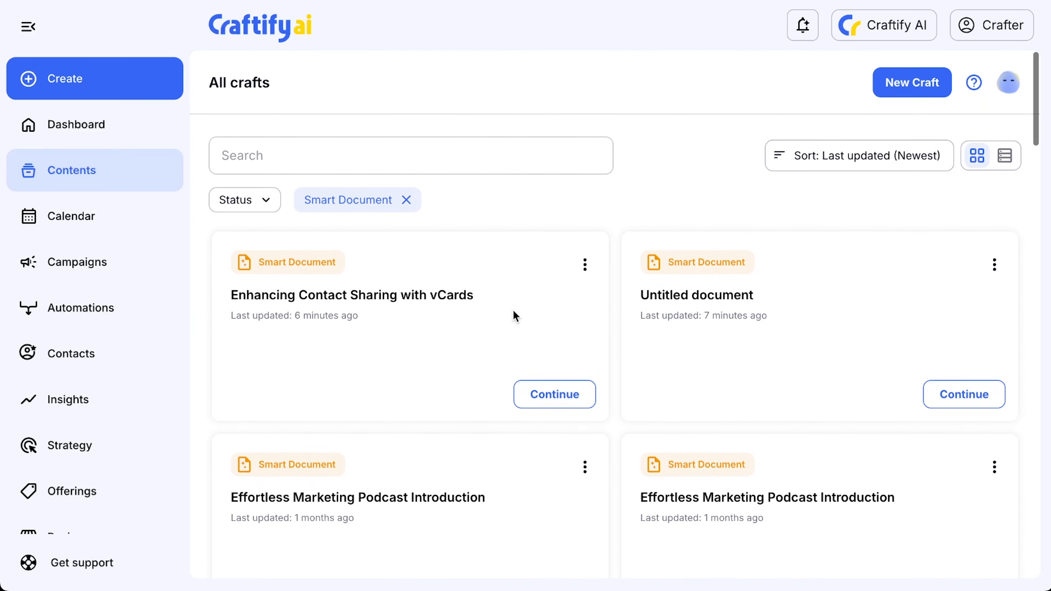